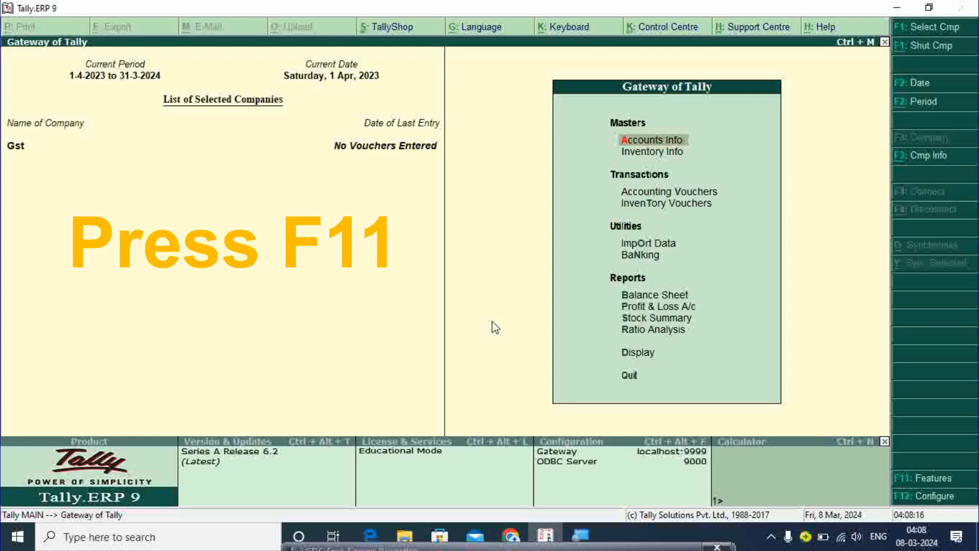
- Enable GST in the company's statutory and taxation features and choose Yes for setting or altering the GST details
{"action": "key", "text": "F11"}
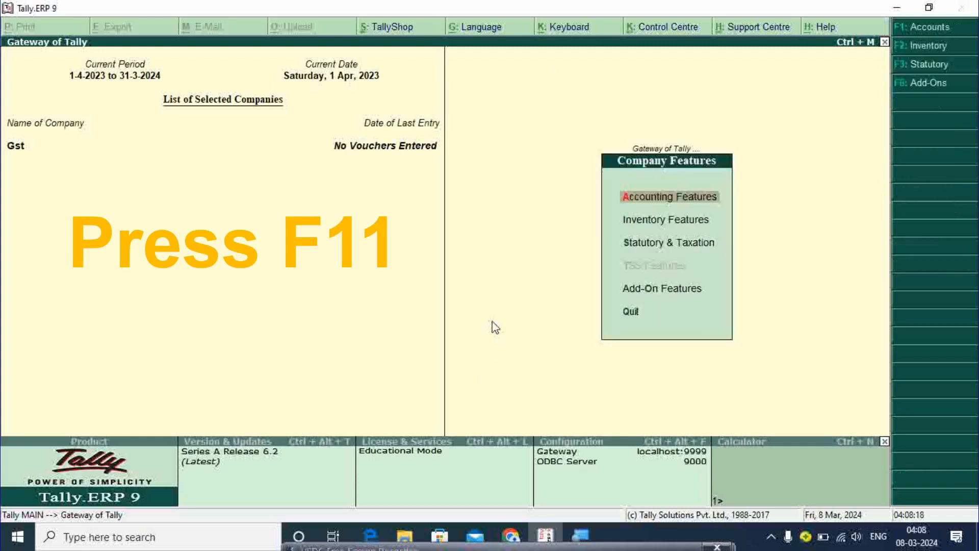
{"action": "key", "text": "Down"}
{"action": "key", "text": "Down"}
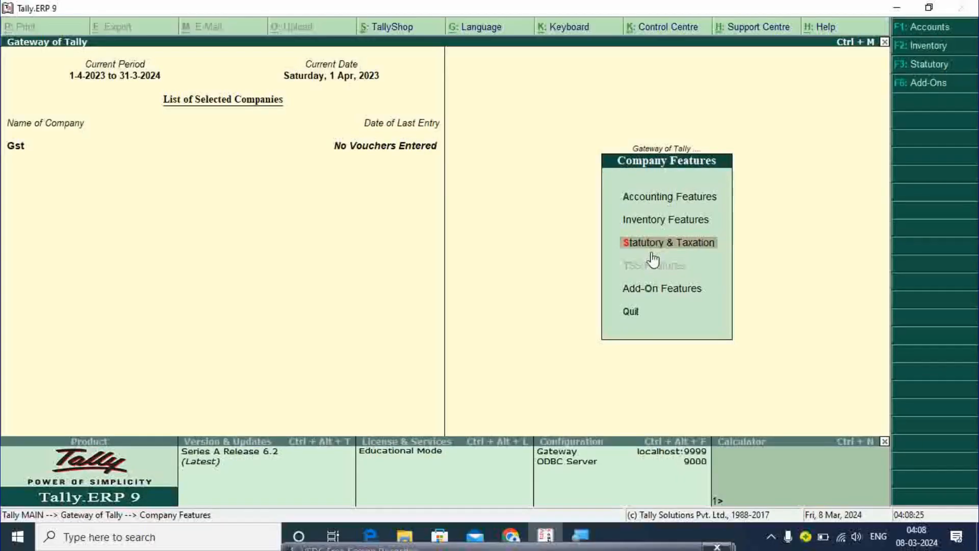
{"action": "left_click", "coordinate": [652, 254]}
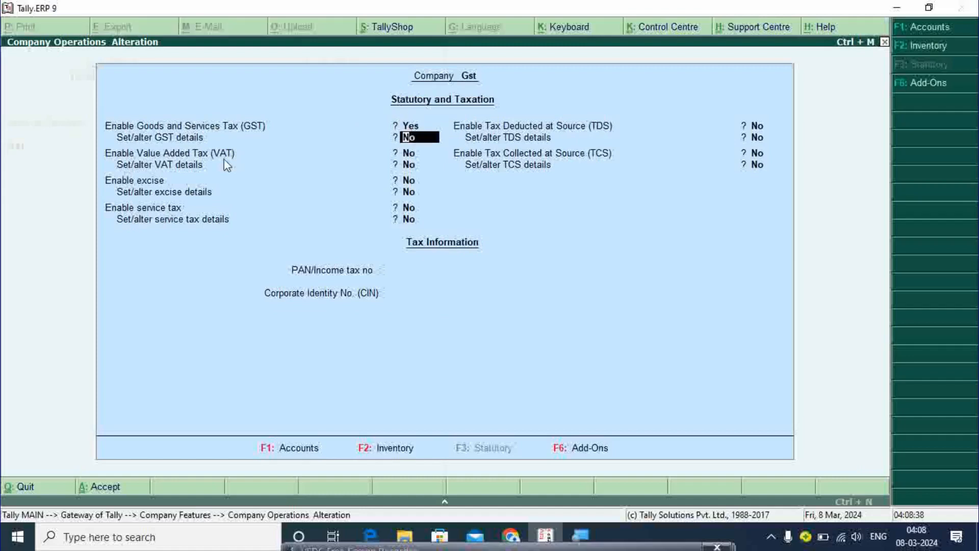
{"action": "key", "text": "y"}
{"action": "key", "text": "Return"}
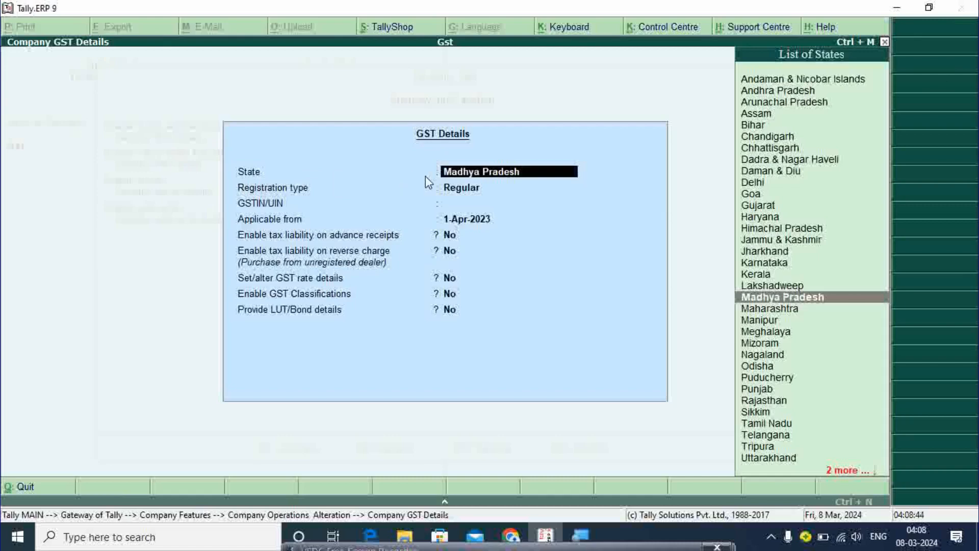
- Accept Madhya Pradesh, Regular registration, blank GSTIN, 1-Apr-2023 and No for both tax liability options, and set Set/alter GST rate details to Yes
{"action": "key", "text": "Return"}
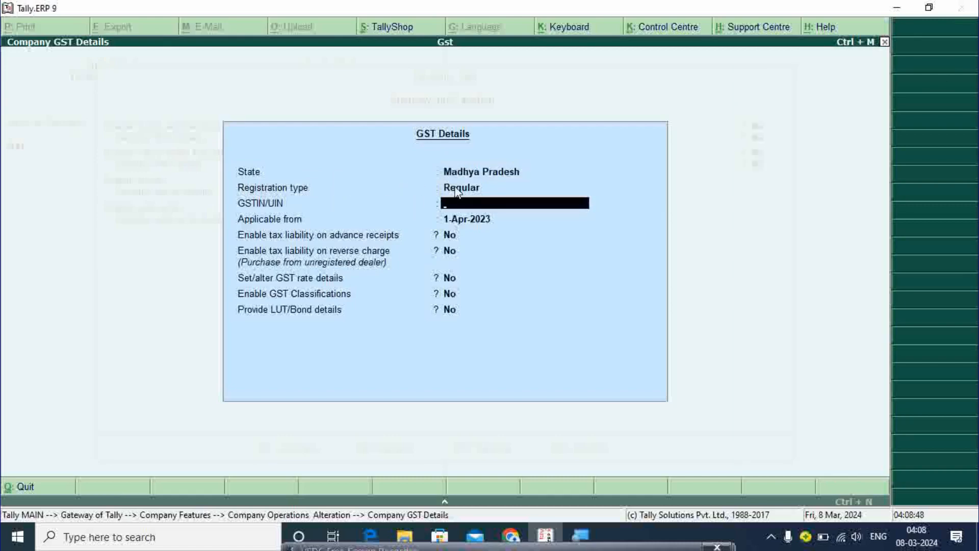
{"action": "key", "text": "BackSpace"}
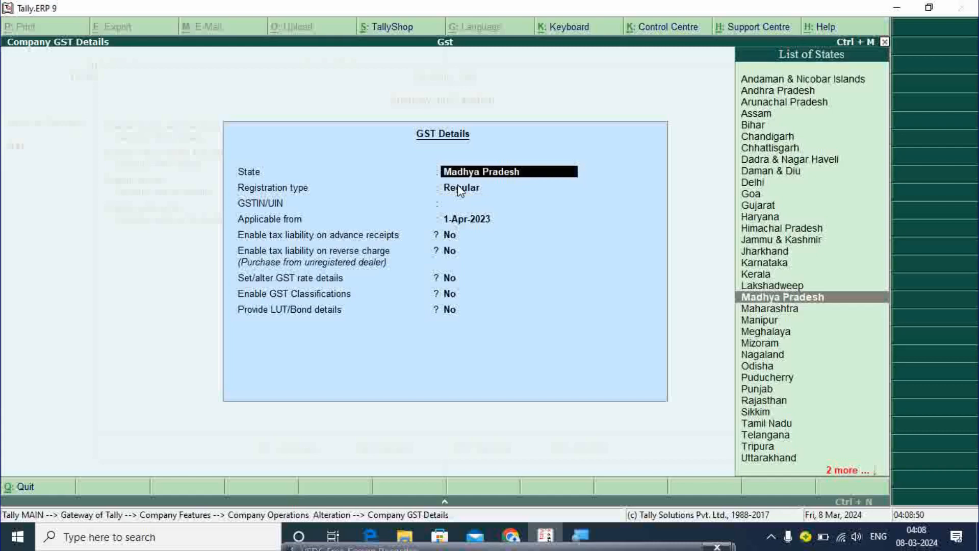
{"action": "key", "text": "Return"}
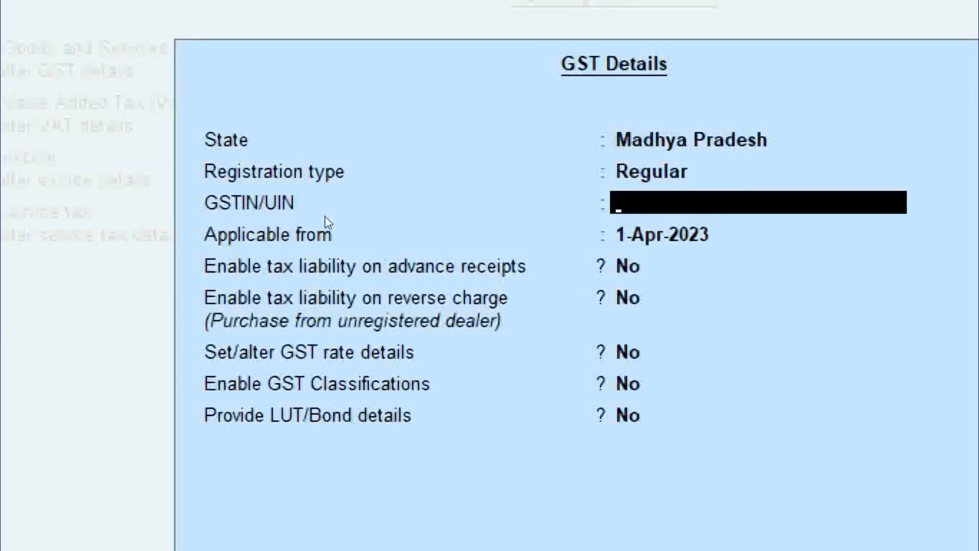
{"action": "key", "text": "Return"}
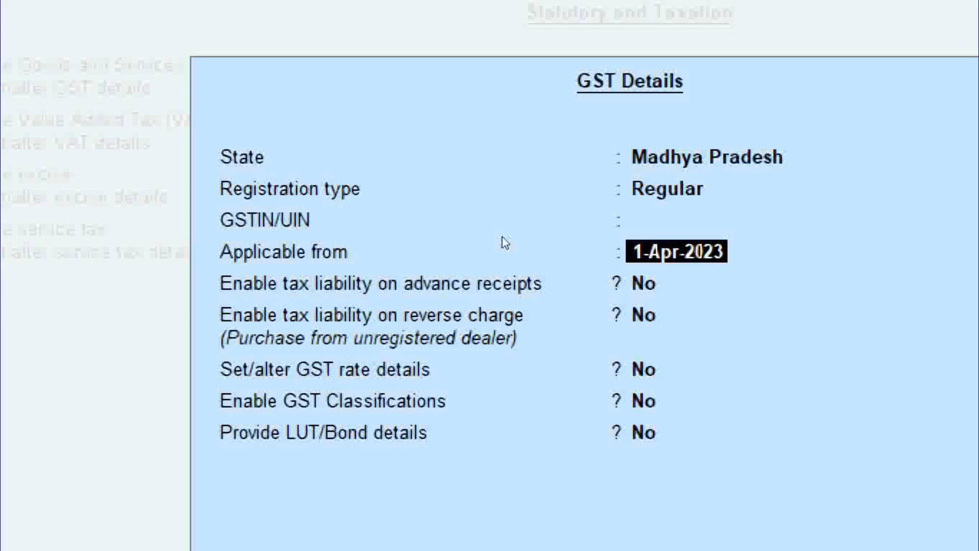
{"action": "key", "text": "Return"}
{"action": "key", "text": "Return"}
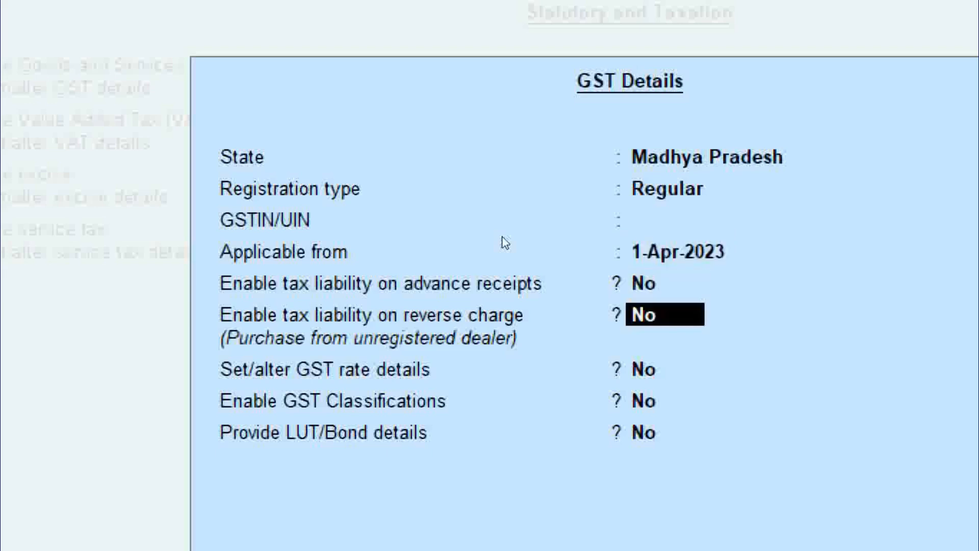
{"action": "key", "text": "Return"}
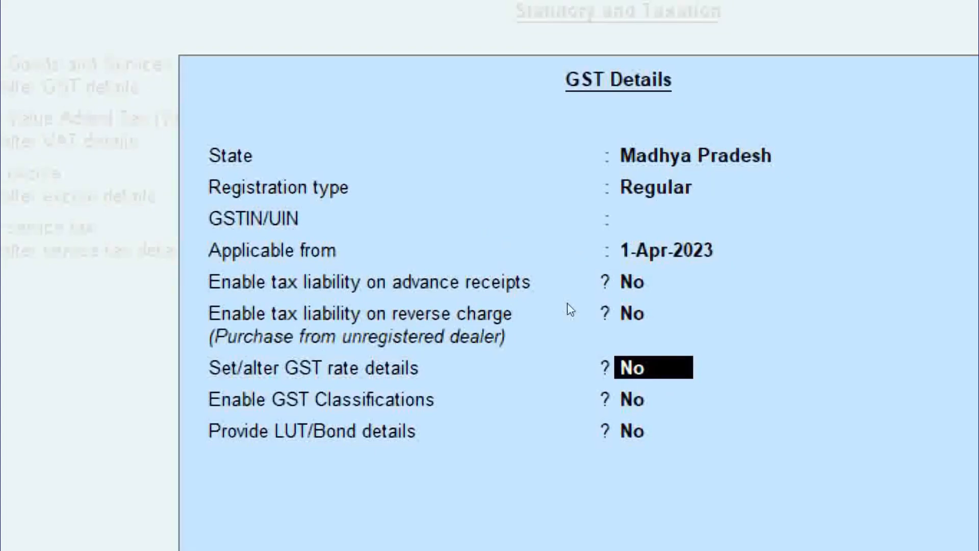
{"action": "type", "text": "y"}
{"action": "key", "text": "Return"}
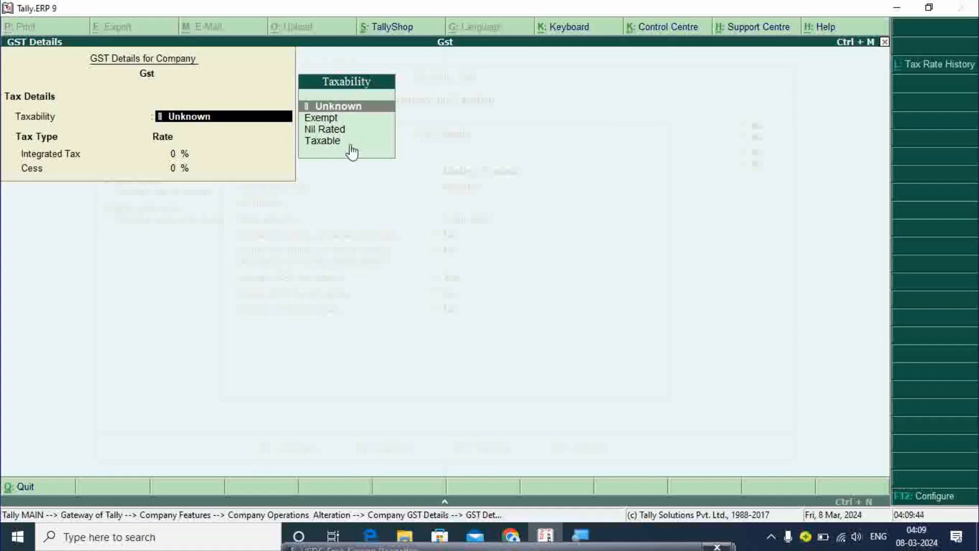
- Set the company's GST taxability to Taxable
{"action": "key", "text": "Down"}
{"action": "key", "text": "Down"}
{"action": "key", "text": "Down"}
{"action": "key", "text": "Return"}
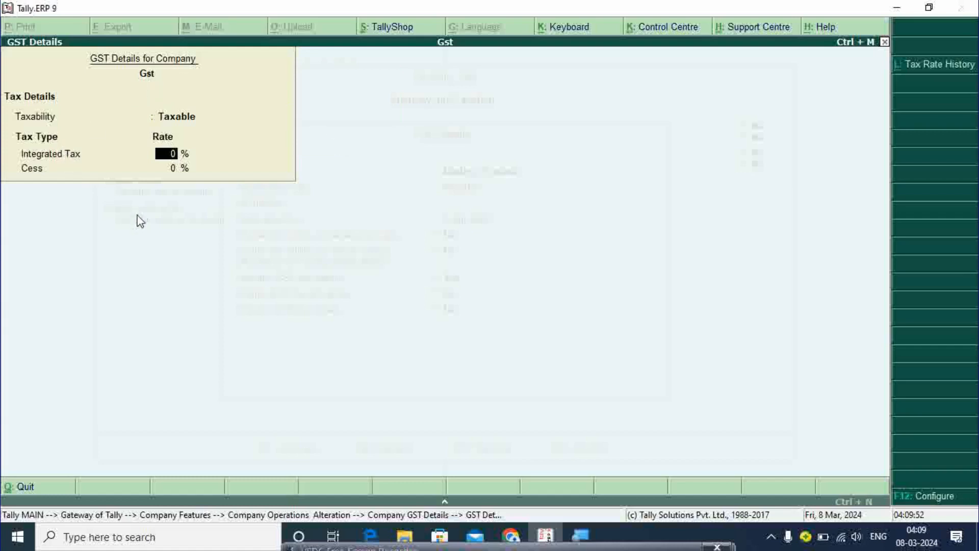
- Configure the GST details to allow HSN/SAC details, reverse charge calculation, ineligible input credit, valuation type and all GST tax types
{"action": "key", "text": "F12"}
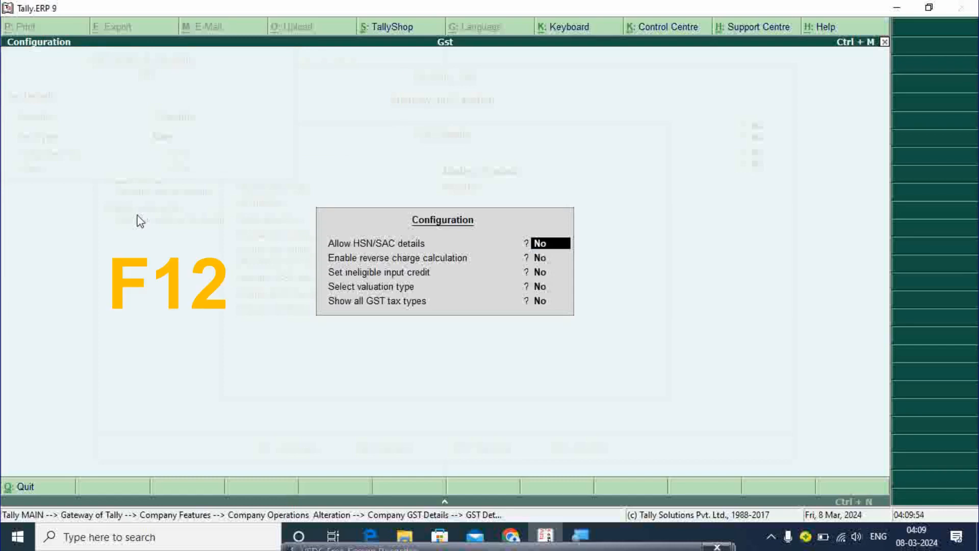
{"action": "type", "text": "y"}
{"action": "key", "text": "Return"}
{"action": "type", "text": "y"}
{"action": "key", "text": "Return"}
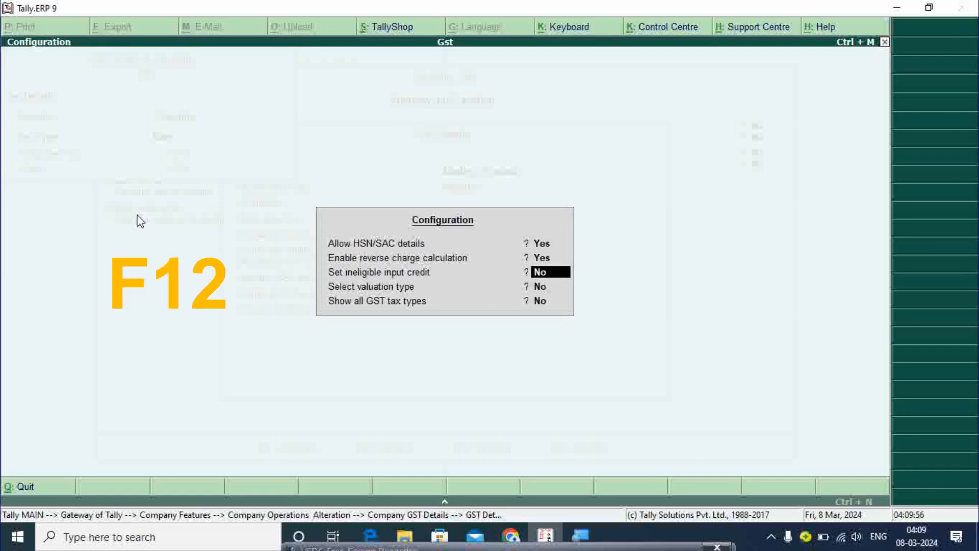
{"action": "type", "text": "y"}
{"action": "key", "text": "Return"}
{"action": "type", "text": "y"}
{"action": "key", "text": "Return"}
{"action": "key", "text": "Return"}
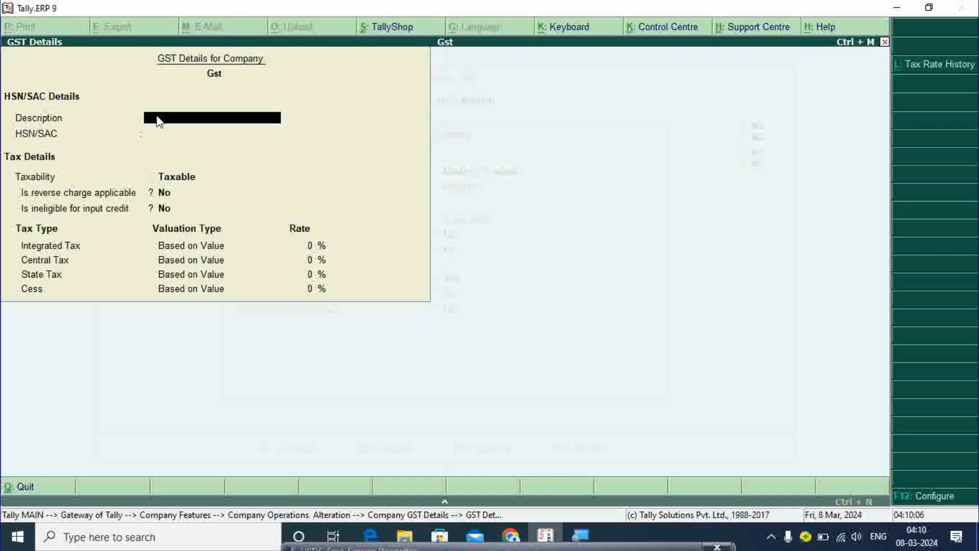
- Enter Mobile Shop as the HSN/SAC description and leave the HSN/SAC code blank
{"action": "type", "text": "Mobile Ship"}
{"action": "key", "text": "BackSpace"}
{"action": "key", "text": "BackSpace"}
{"action": "type", "text": "op"}
{"action": "key", "text": "Return"}
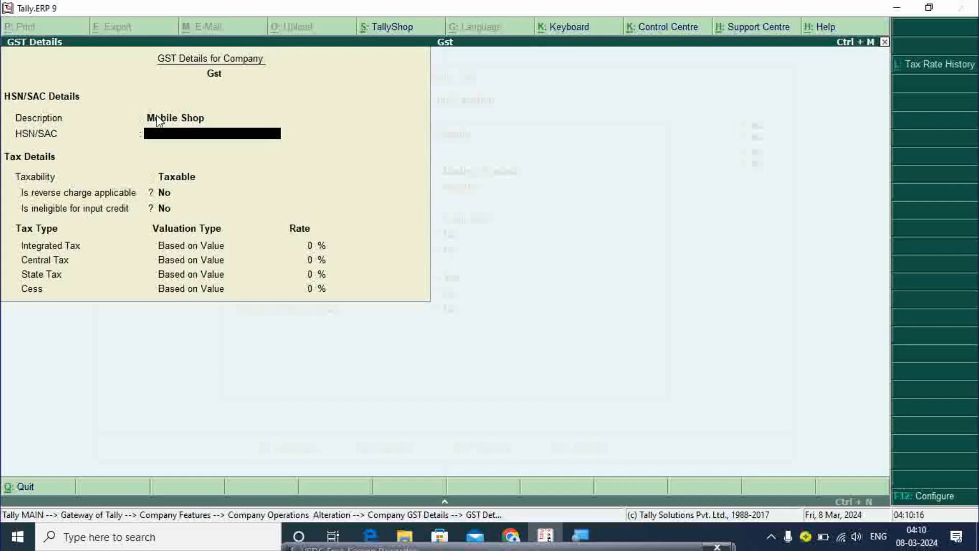
{"action": "key", "text": "Return"}
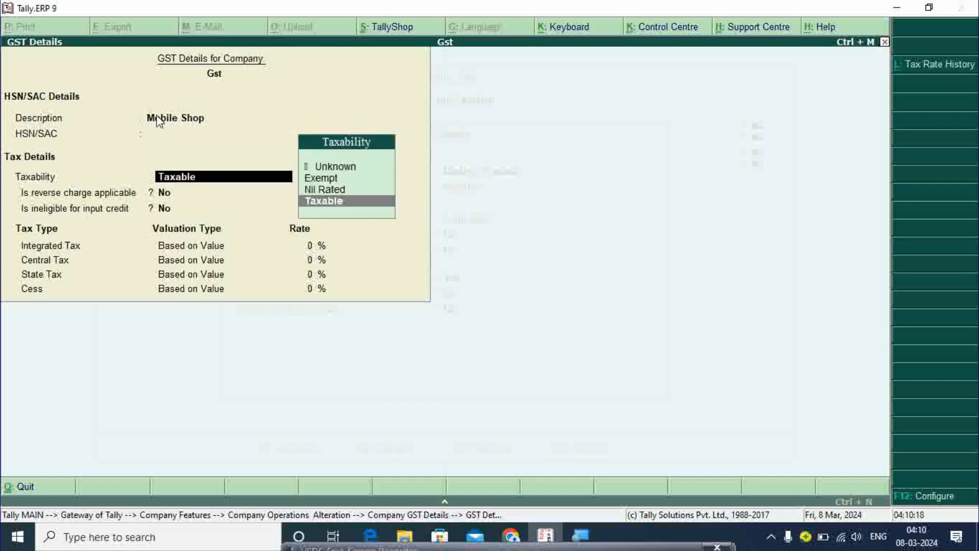
- Keep Taxable with reverse charge and ineligible input credit at No, and set the integrated tax rate to 5%
{"action": "key", "text": "Return"}
{"action": "key", "text": "Return"}
{"action": "key", "text": "Return"}
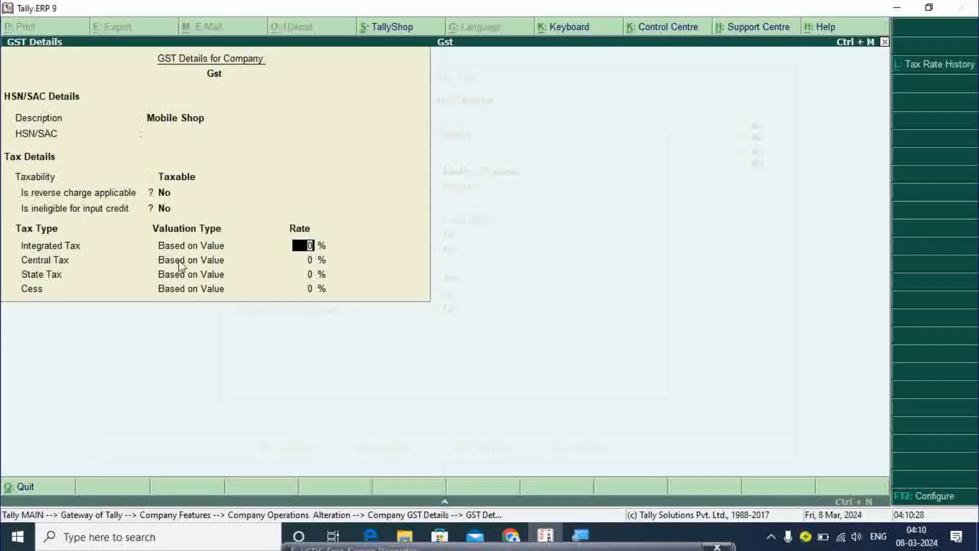
{"action": "type", "text": "5"}
{"action": "key", "text": "Return"}
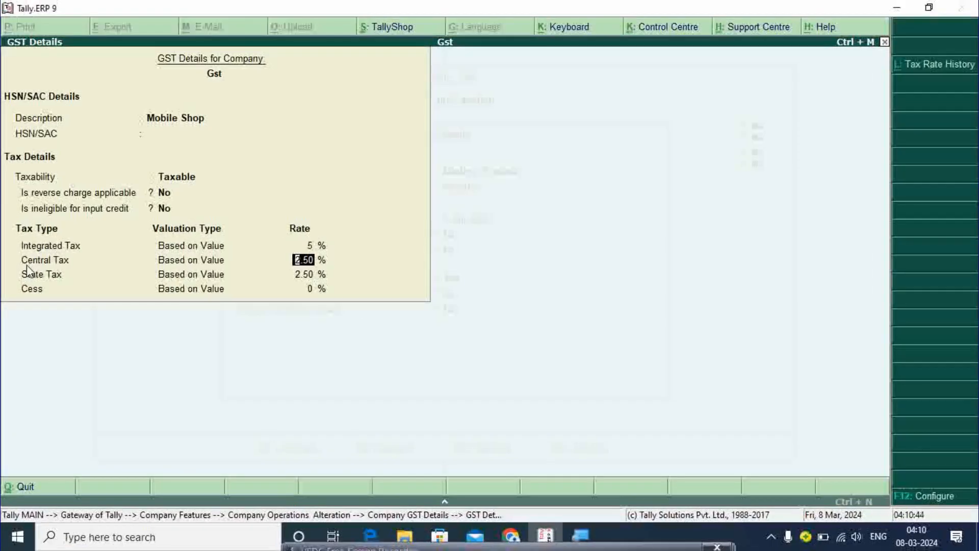
{"action": "left_click", "coordinate": [309, 274]}
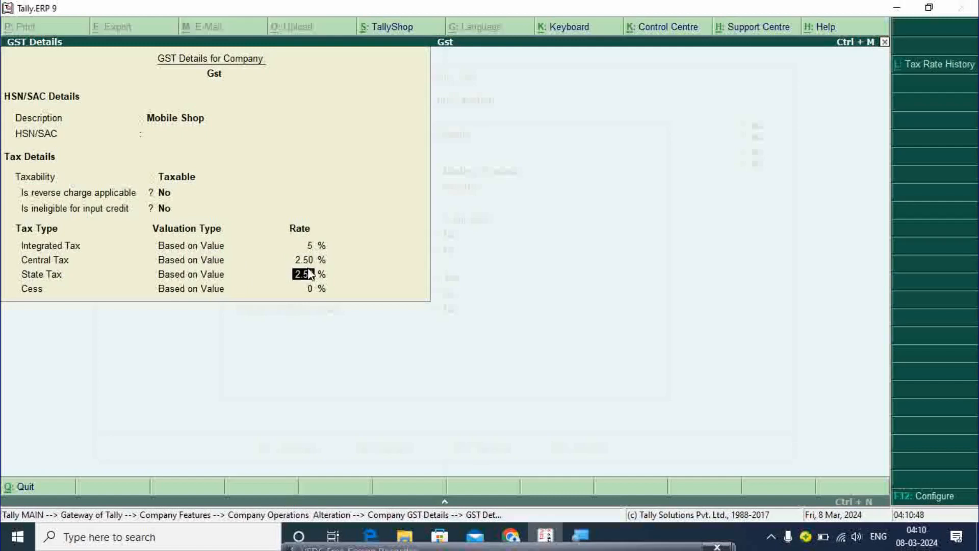
- Accept the remaining default options and save the GST rate details, company GST details and statutory settings
{"action": "key", "text": "Return"}
{"action": "key", "text": "Return"}
{"action": "key", "text": "Return"}
{"action": "key", "text": "Return"}
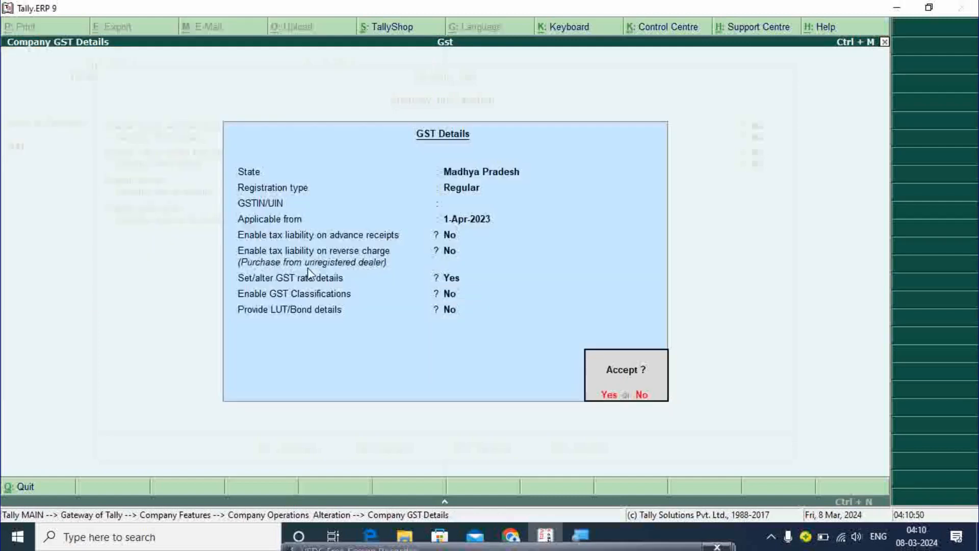
{"action": "key", "text": "Return"}
{"action": "key", "text": "Return"}
{"action": "key", "text": "Return"}
{"action": "key", "text": "Return"}
{"action": "key", "text": "Return"}
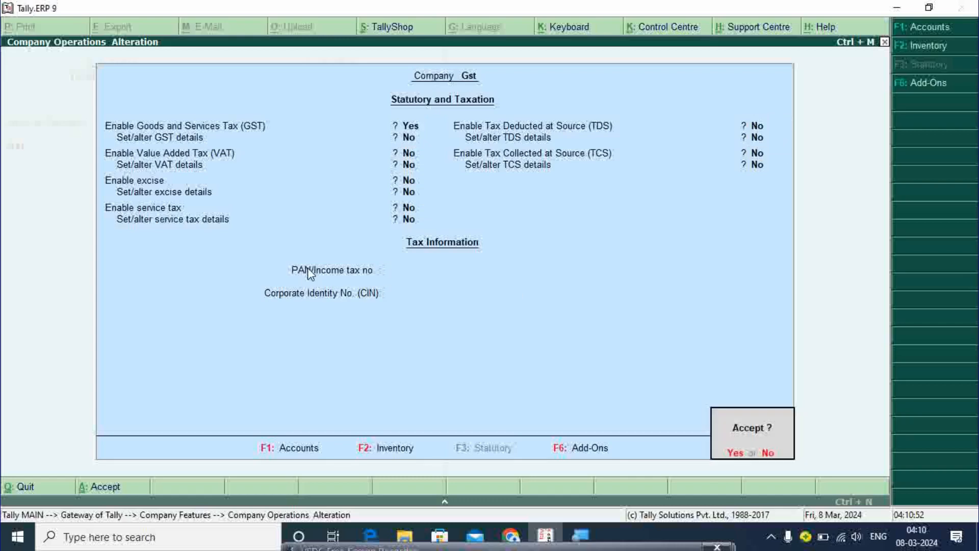
{"action": "key", "text": "Return"}
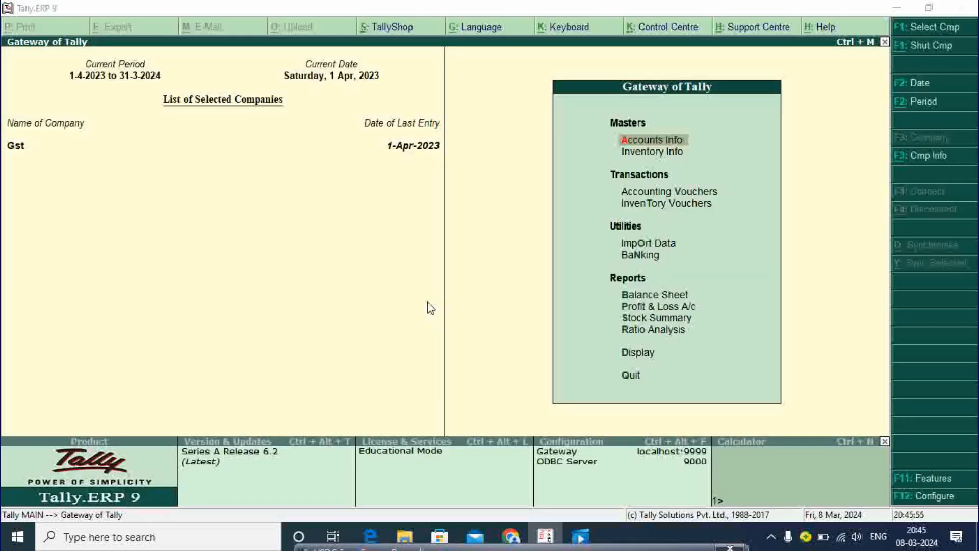